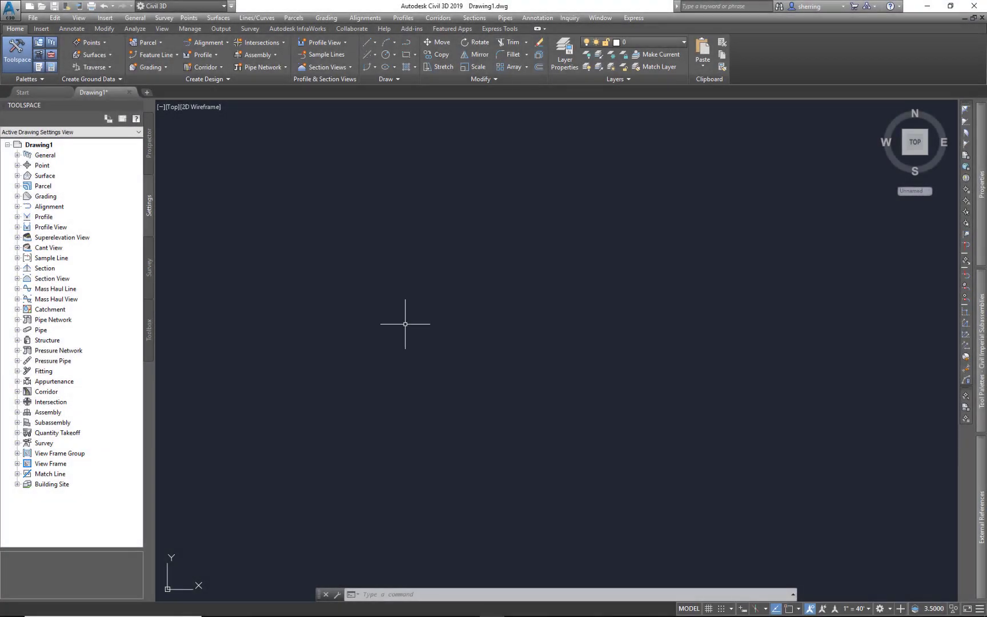
Create a new assembly named ValleyGutter and place its baseline in the drawing
mouse_move(978, 292)
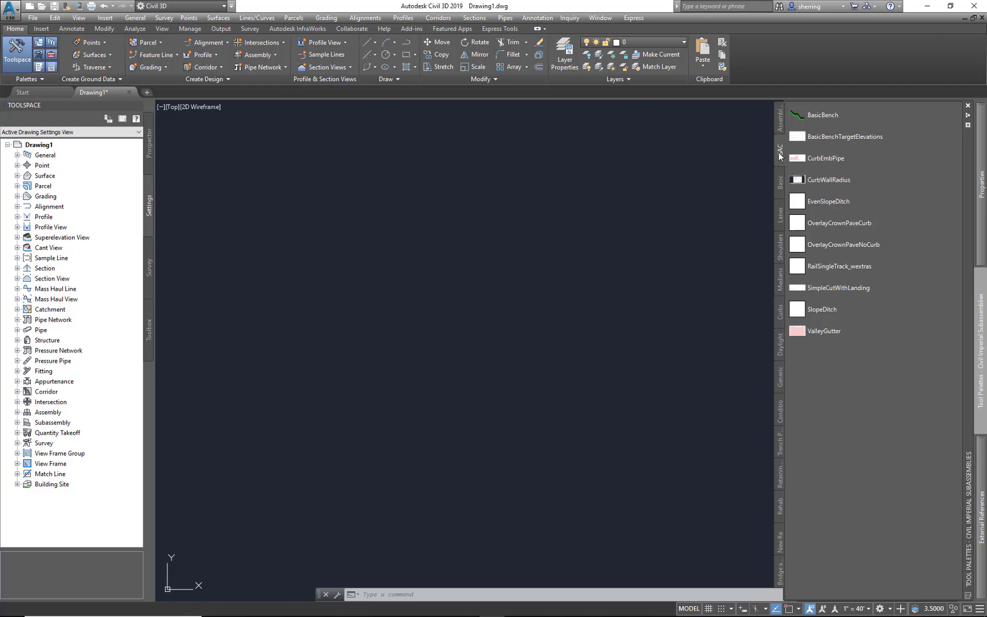
click(267, 56)
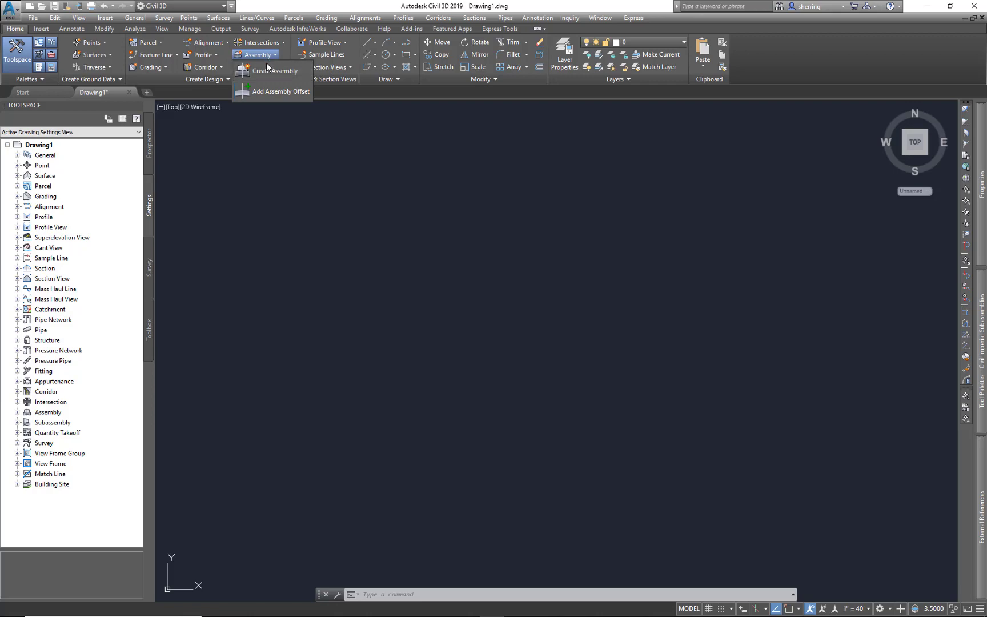
click(277, 73)
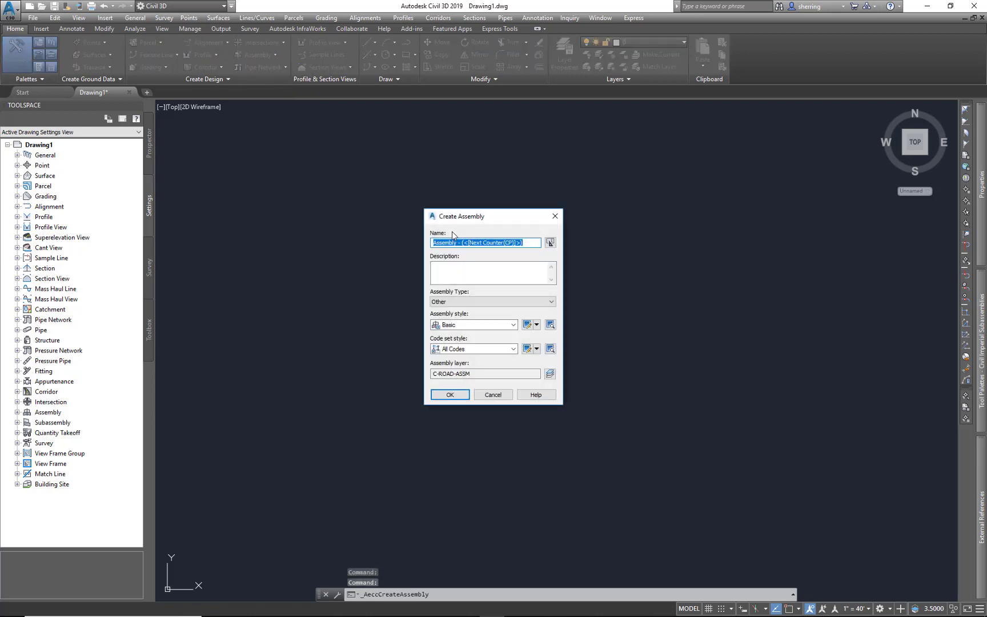
text(ValleyGutter)
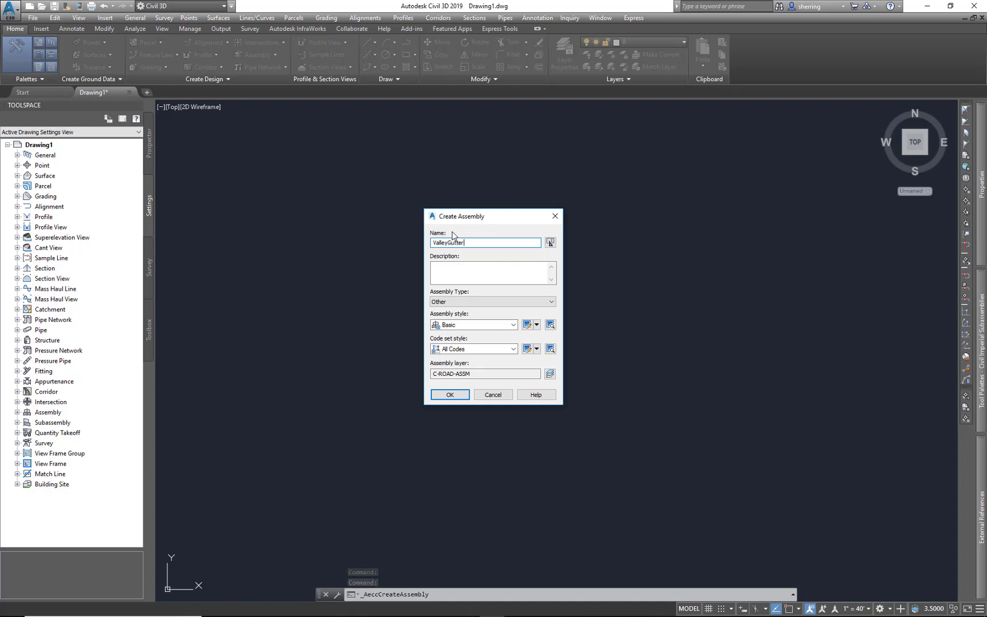
click(450, 394)
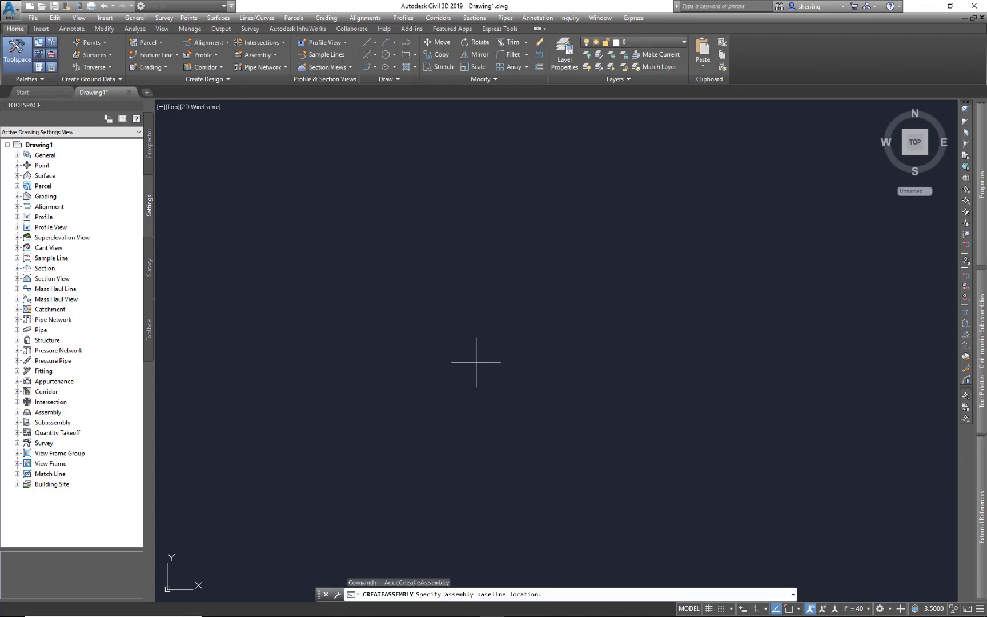
click(556, 351)
Insert the ValleyGutter subassembly from Tool Palettes at the baseline marker
scroll(628, 325, up, 2)
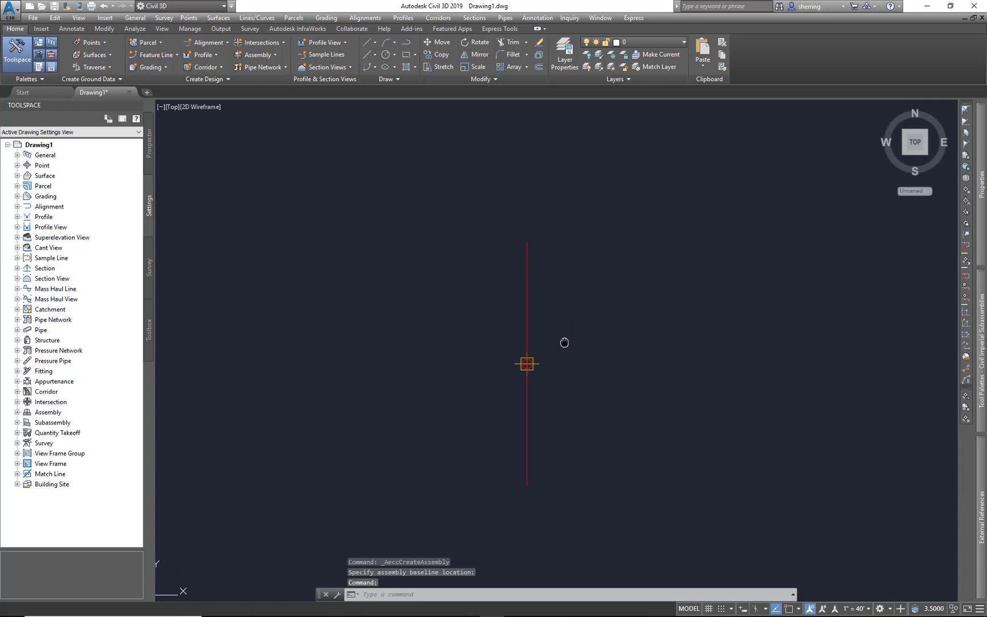
mouse_move(977, 291)
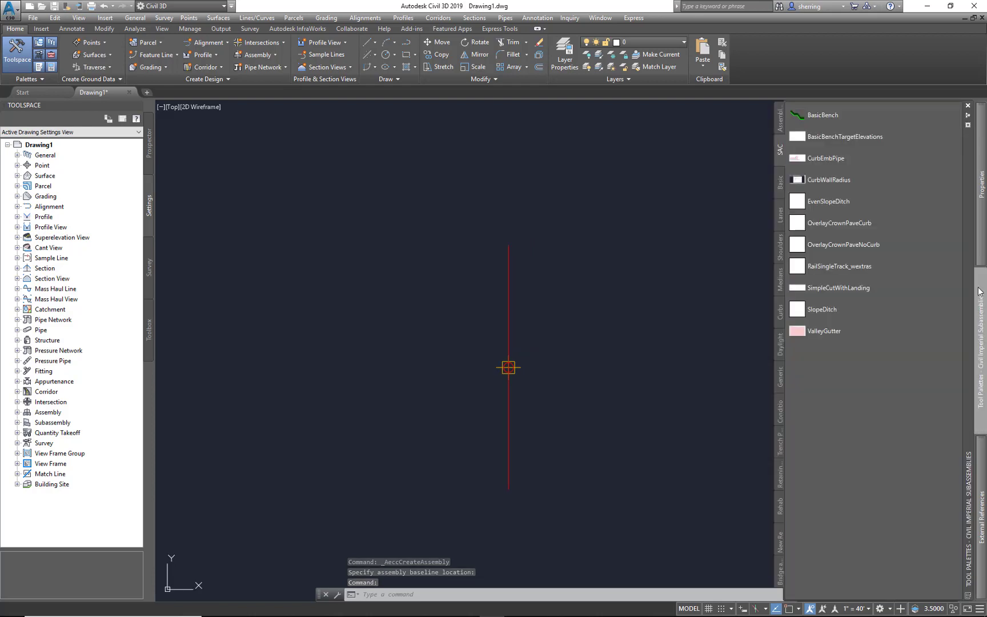
click(821, 331)
click(508, 311)
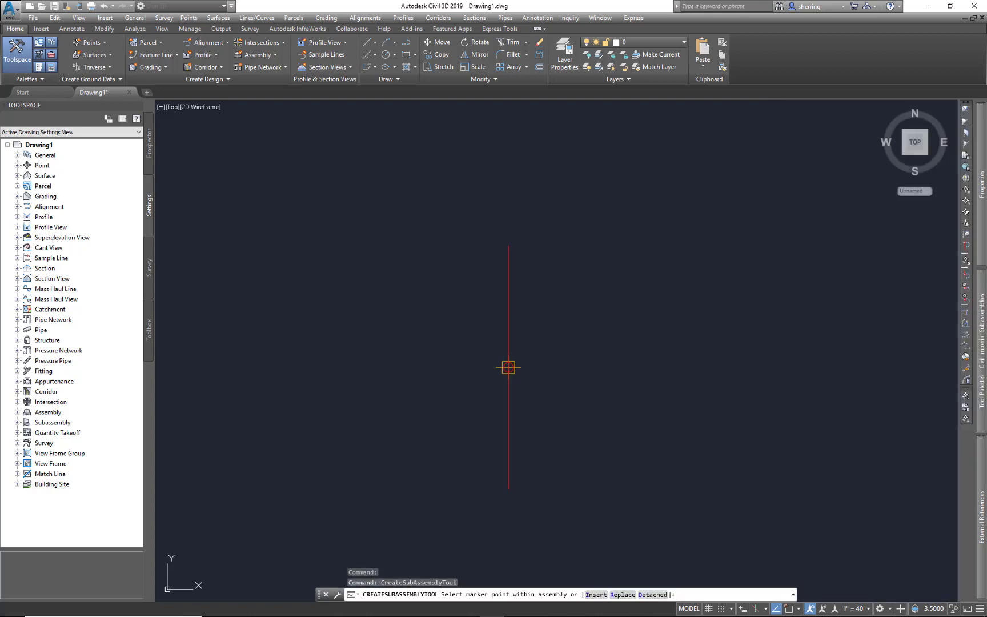
scroll(573, 388, up, 6)
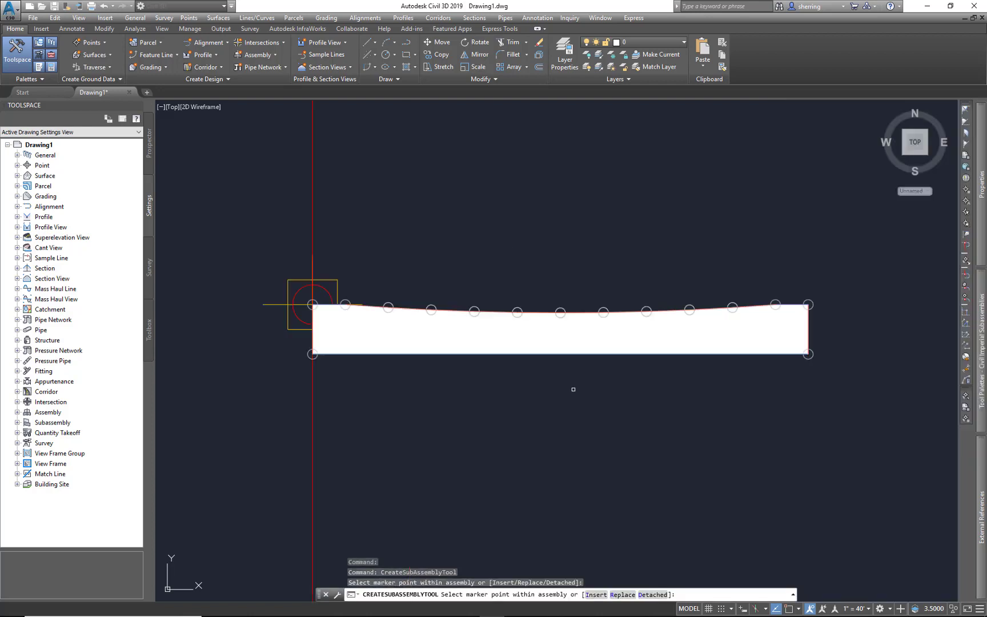
key(Escape)
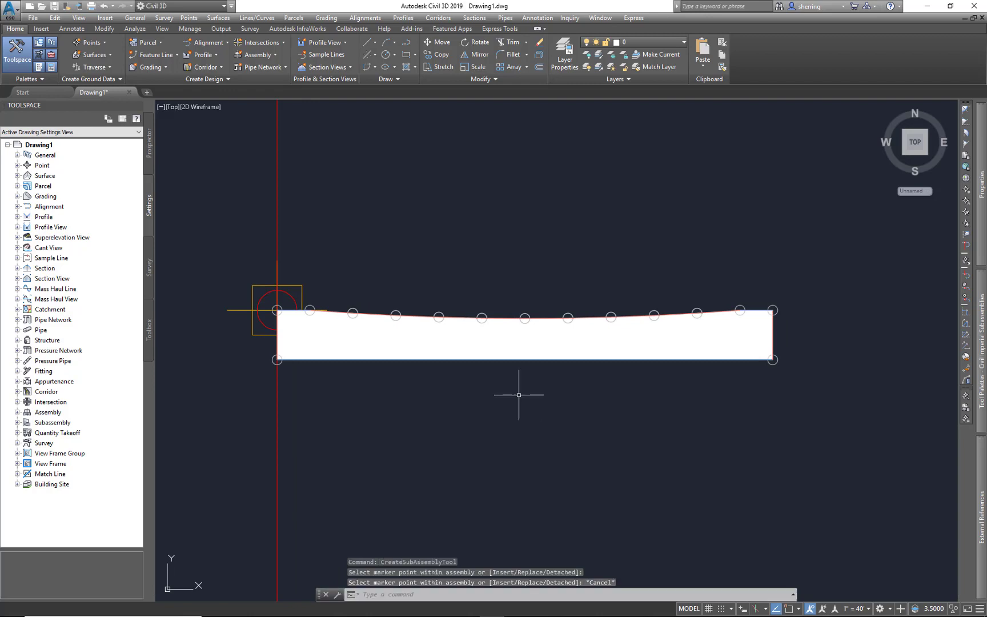
Select the ValleyGutter subassembly and change its TypeBand to a smaller option in Properties
click(526, 358)
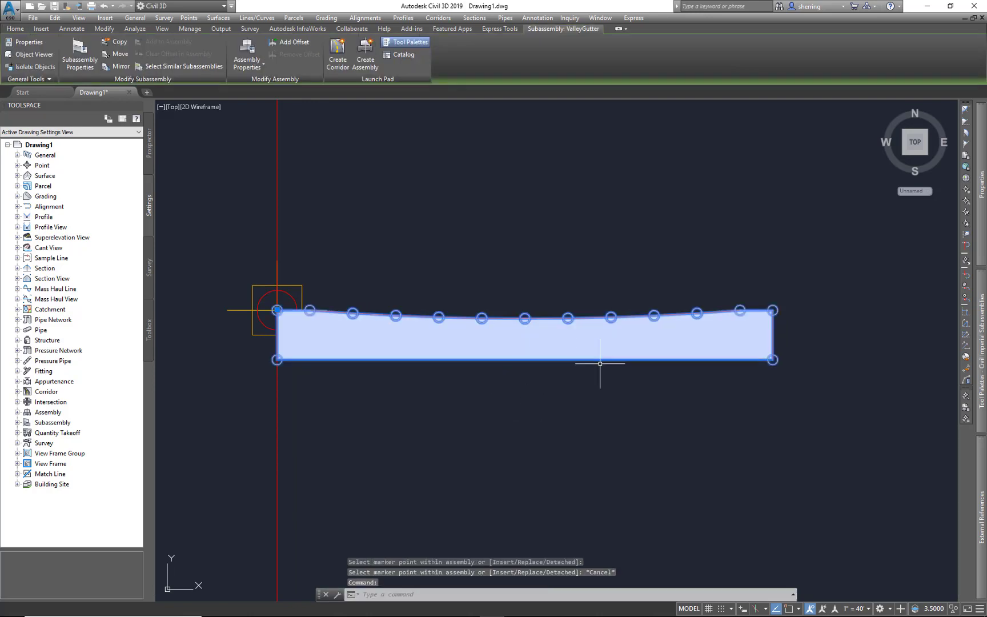
mouse_move(976, 221)
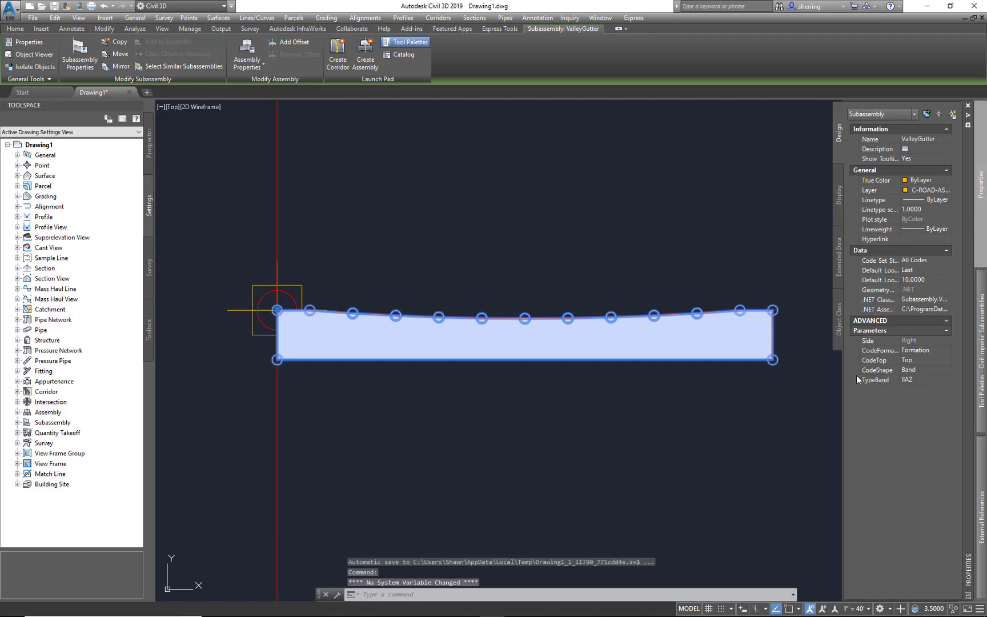
click(940, 379)
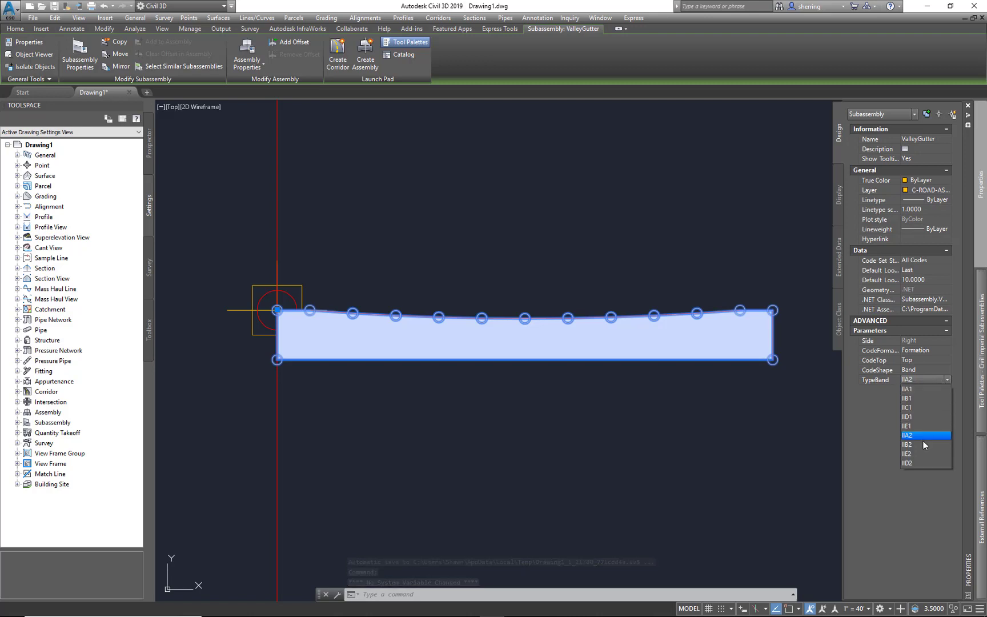
click(917, 389)
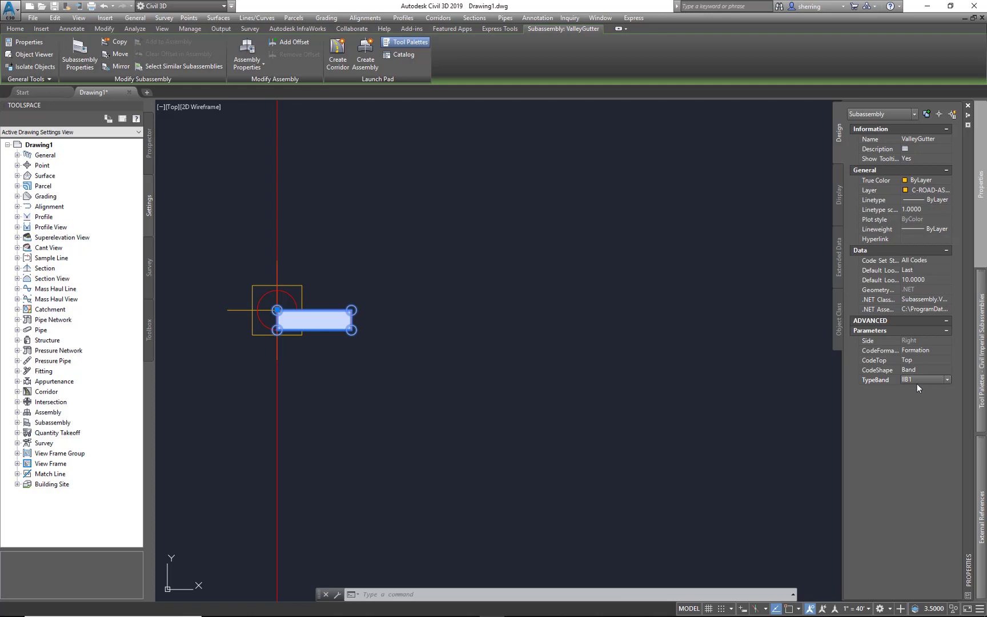
Compare the band shape, then switch TypeBand to IIB1 and then to IIA1
scroll(916, 384, down, 1)
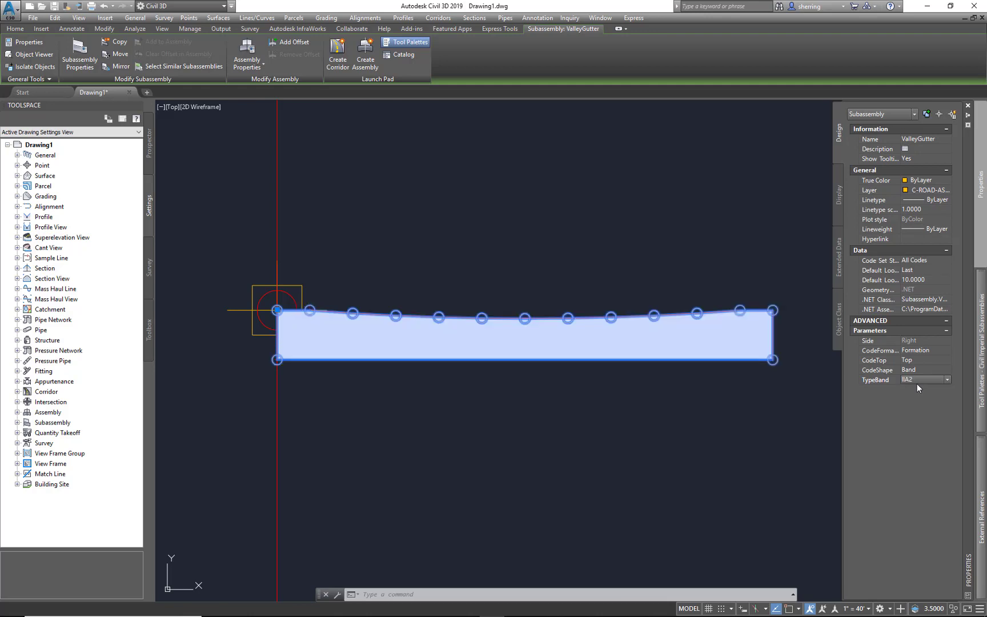
scroll(916, 384, down, 2)
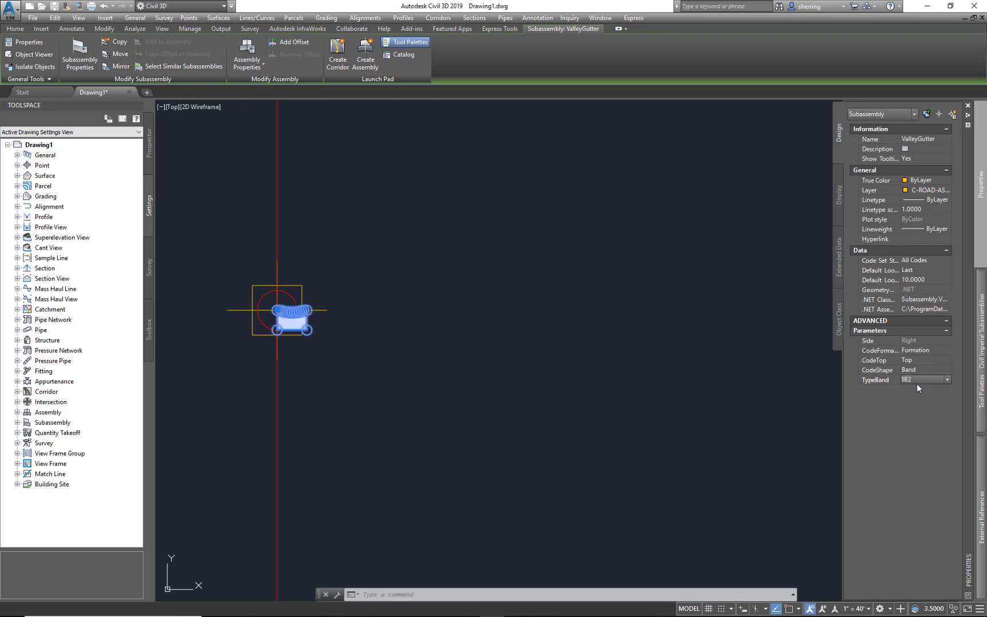
scroll(916, 383, up, 1)
click(925, 380)
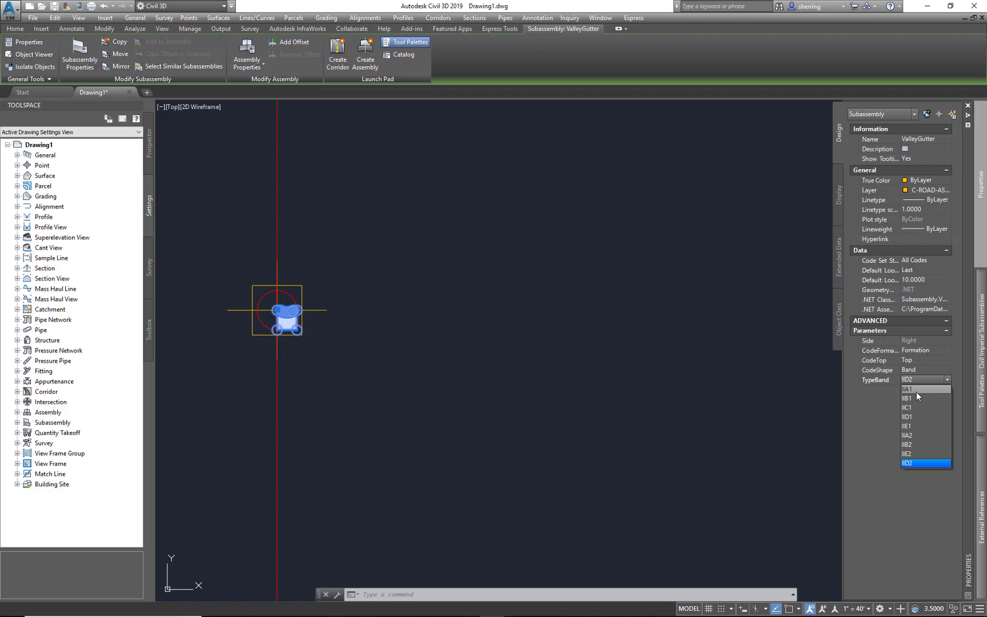
click(914, 398)
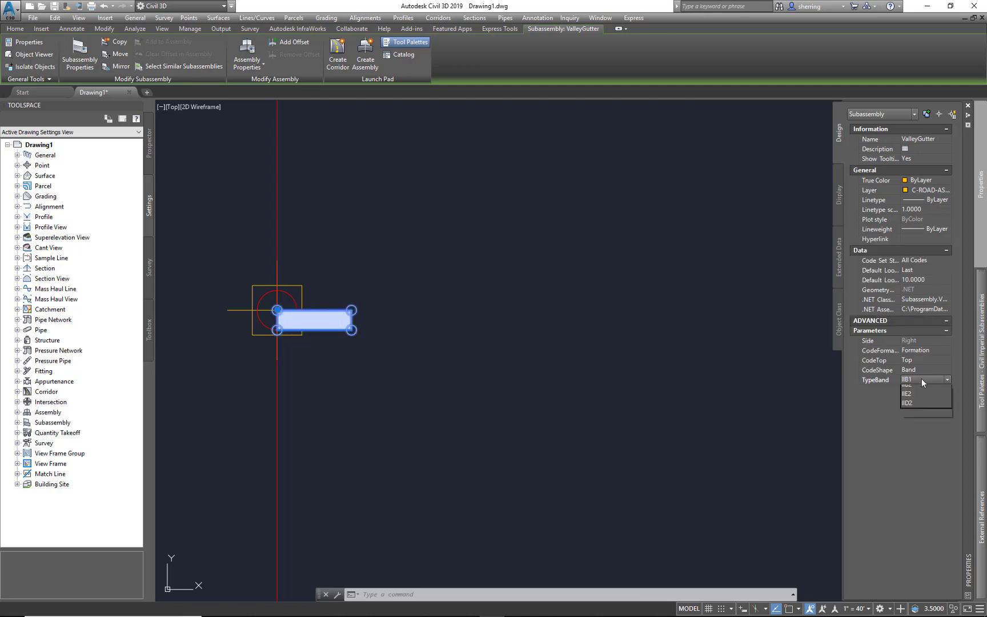
click(921, 378)
click(916, 387)
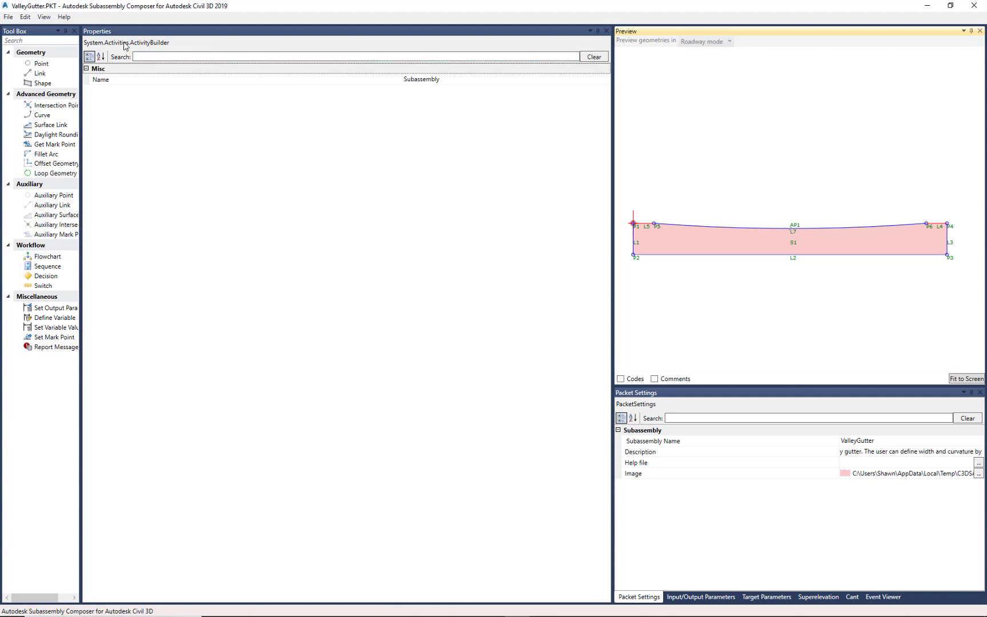
Show the Flowchart Window from the View menu and enlarge the flowchart panel
click(43, 18)
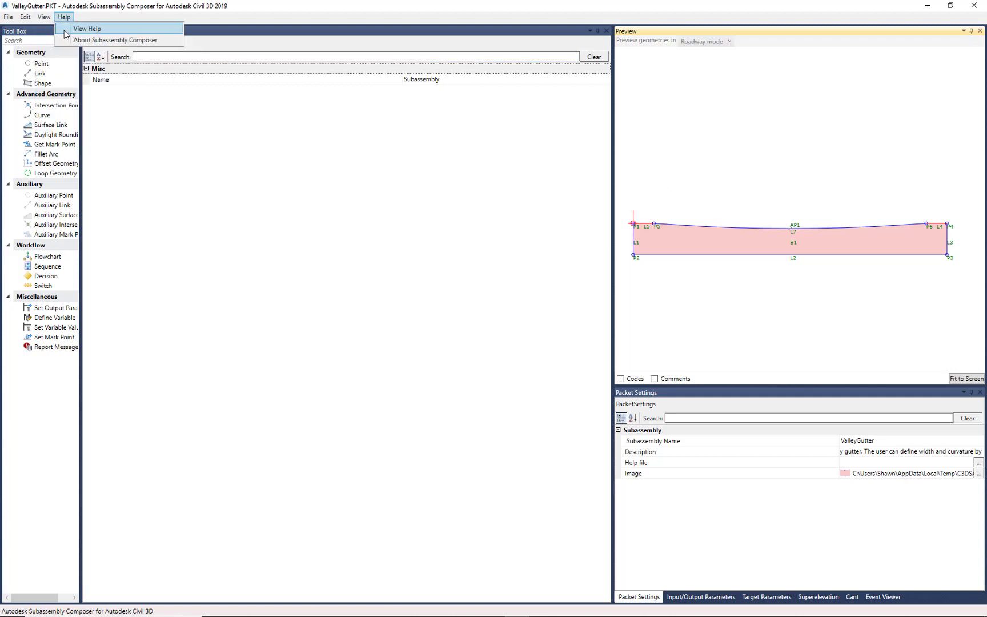
click(58, 40)
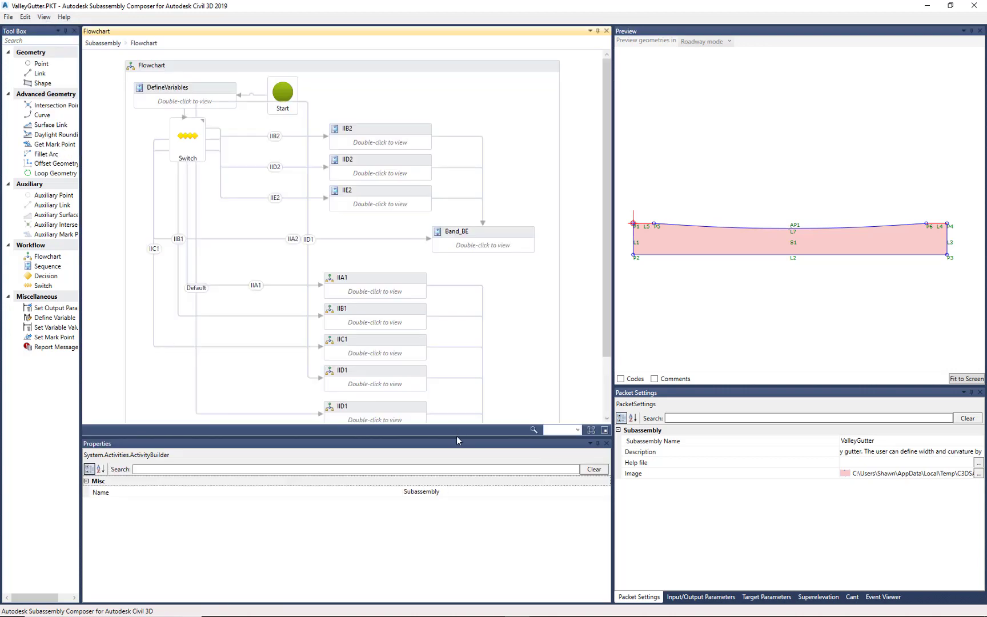
drag(456, 435, 454, 530)
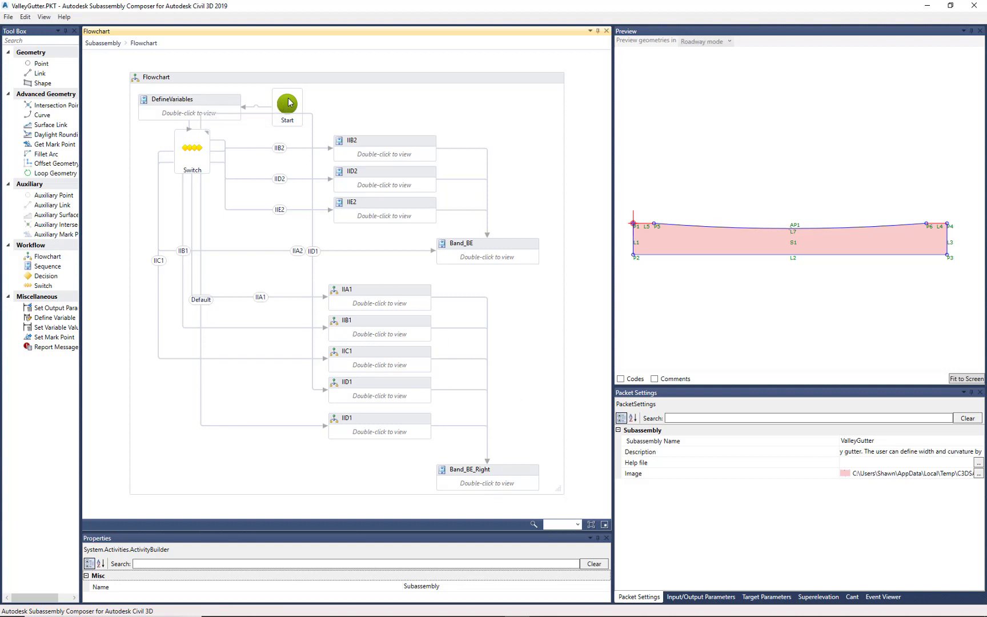
double_click(205, 101)
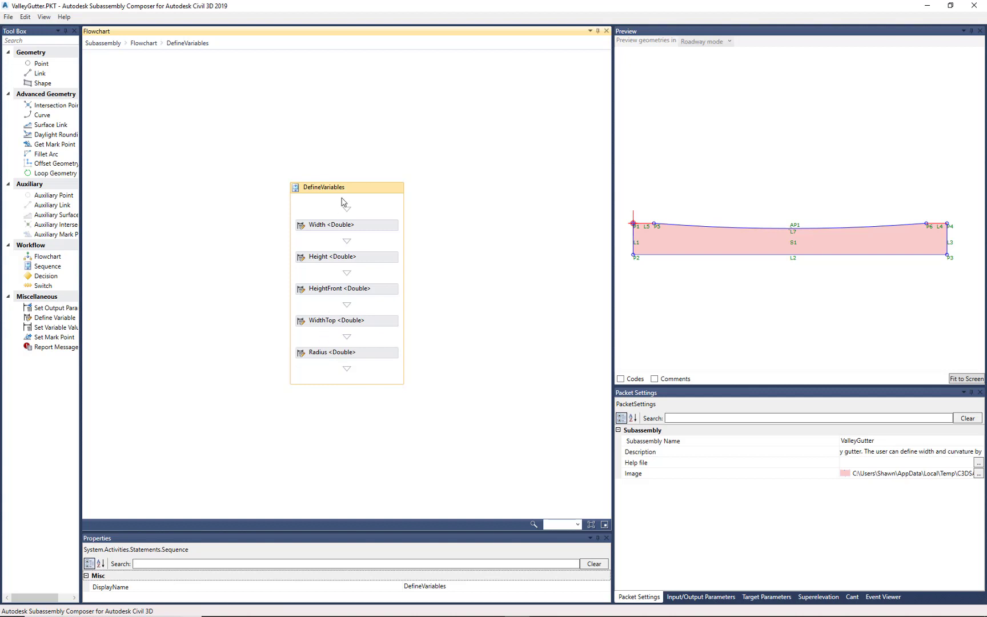
click(150, 45)
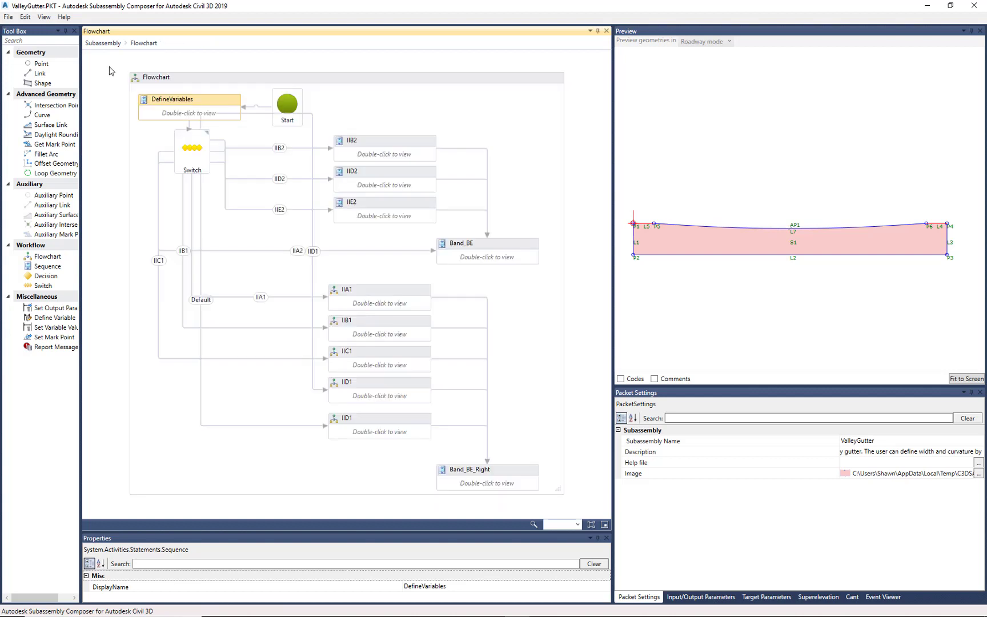
Read the Switch's nested TypeBand expression in the enlarged Expression Editor, including the IIE1 case, then cancel
click(190, 152)
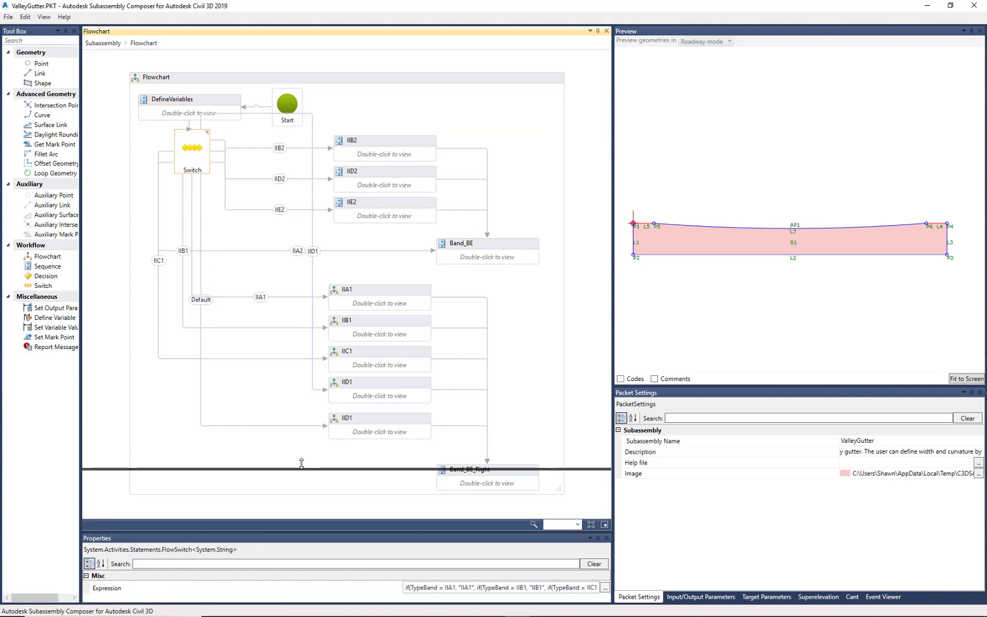
drag(301, 463, 282, 434)
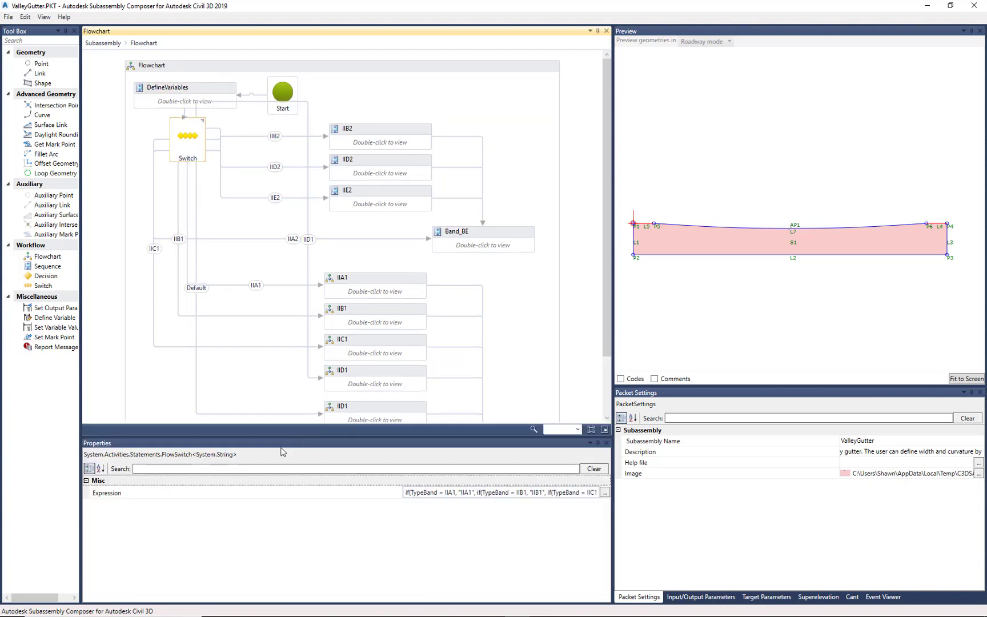
click(604, 493)
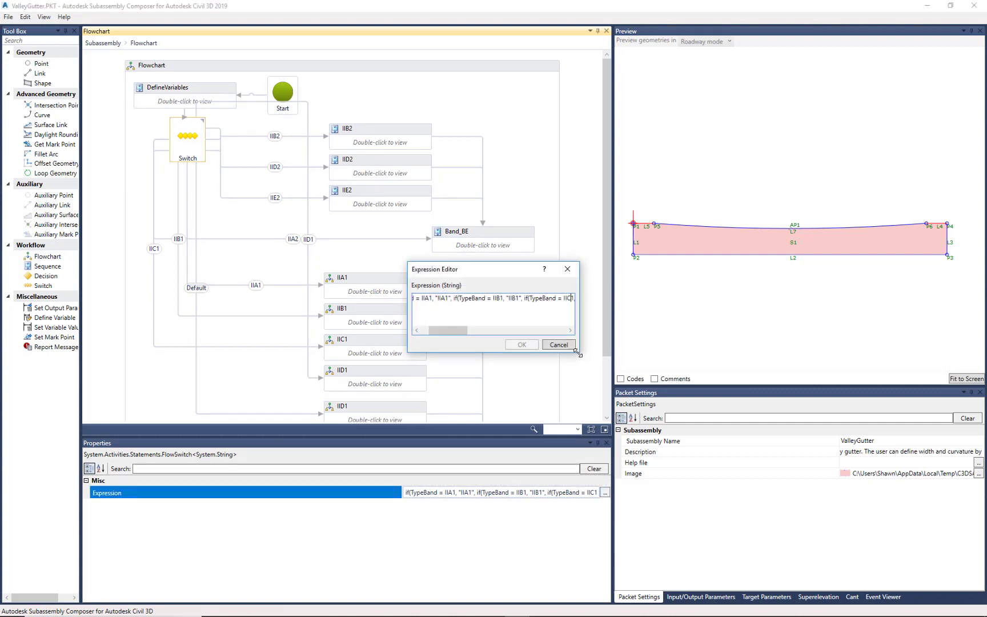
drag(579, 351, 899, 498)
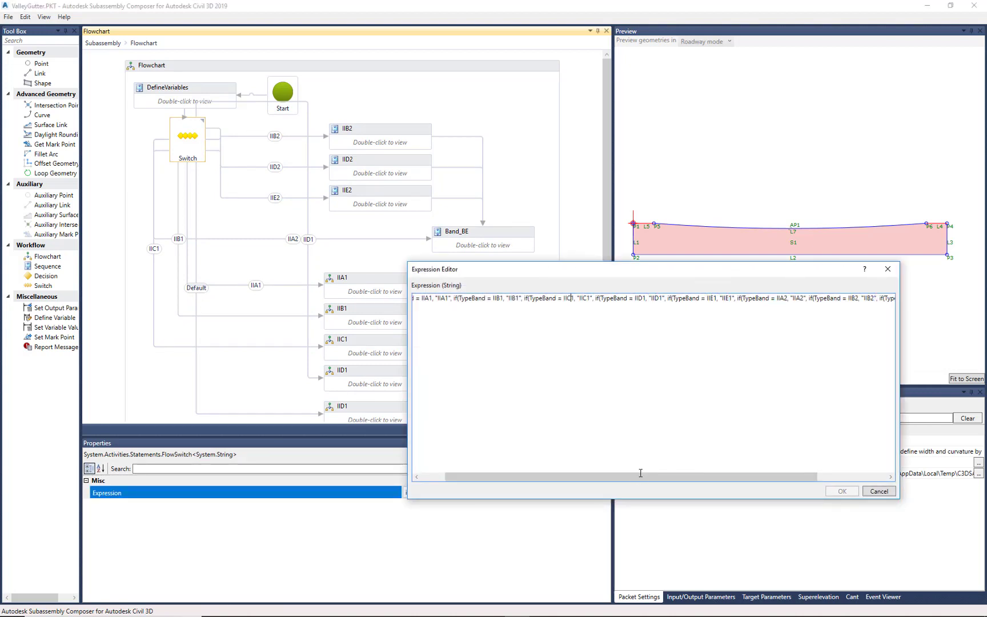
drag(615, 479, 801, 485)
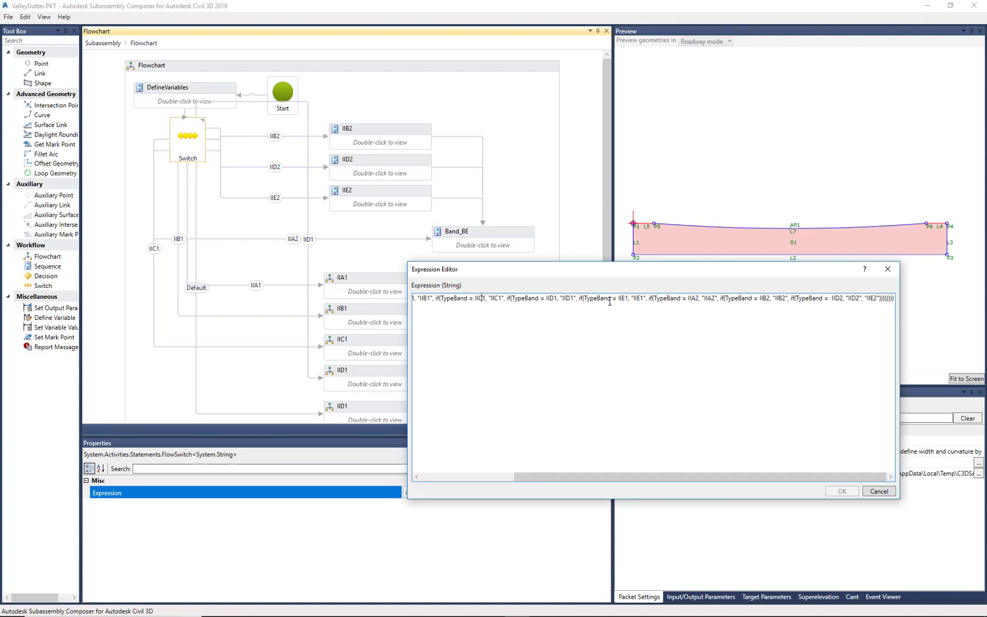
drag(585, 301, 643, 300)
click(881, 492)
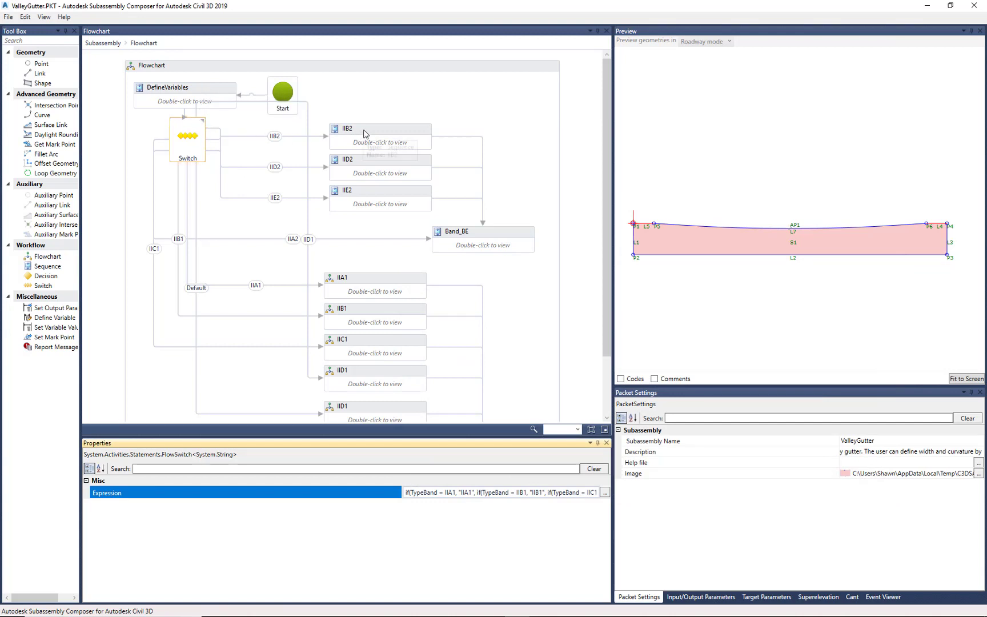
click(365, 147)
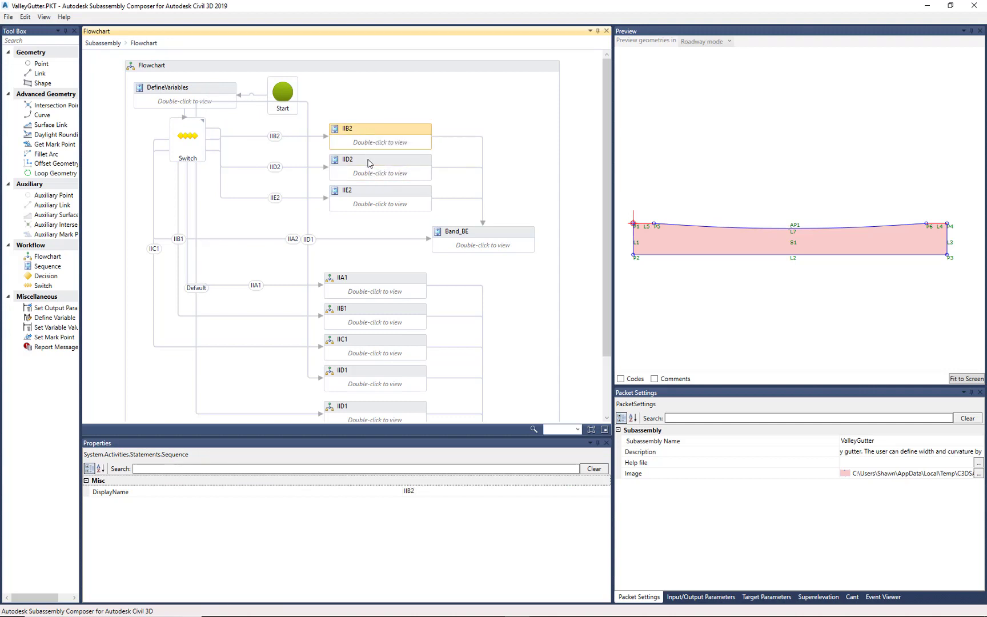
click(368, 161)
click(368, 193)
double_click(384, 128)
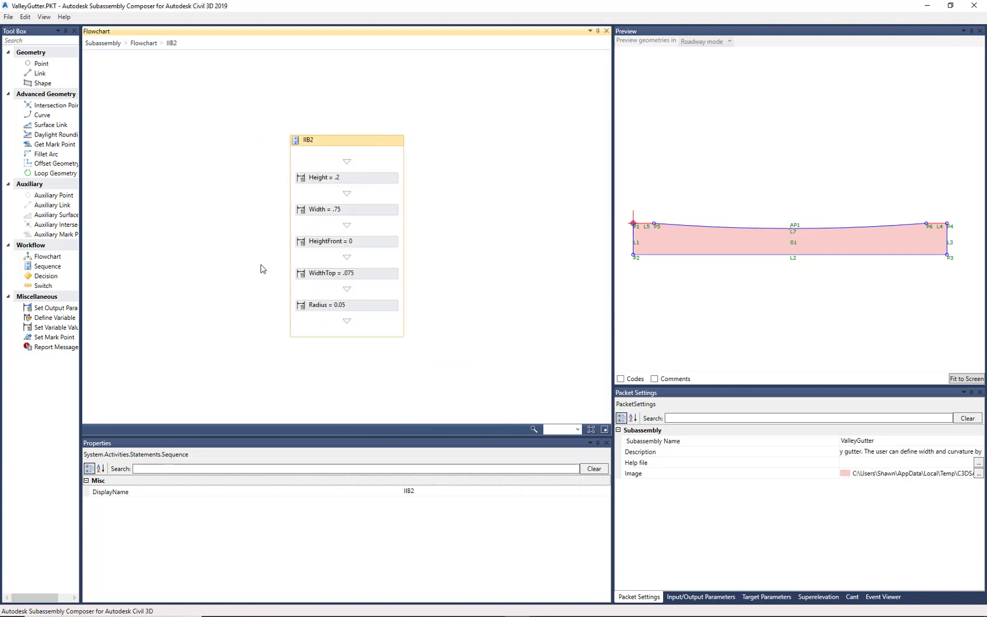
click(143, 43)
scroll(374, 251, down, 3)
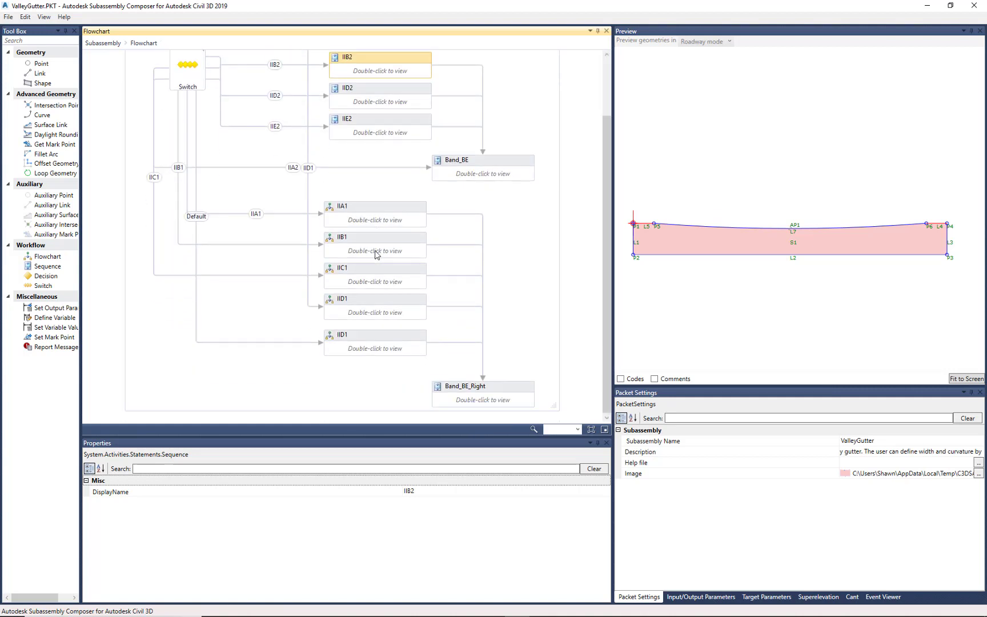
double_click(371, 213)
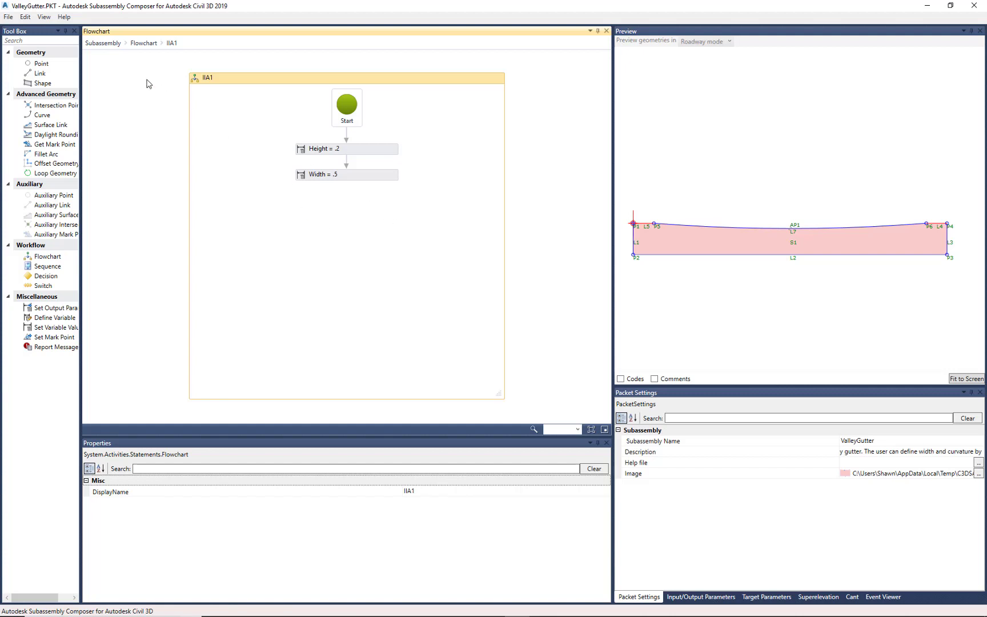
click(143, 44)
scroll(502, 277, down, 3)
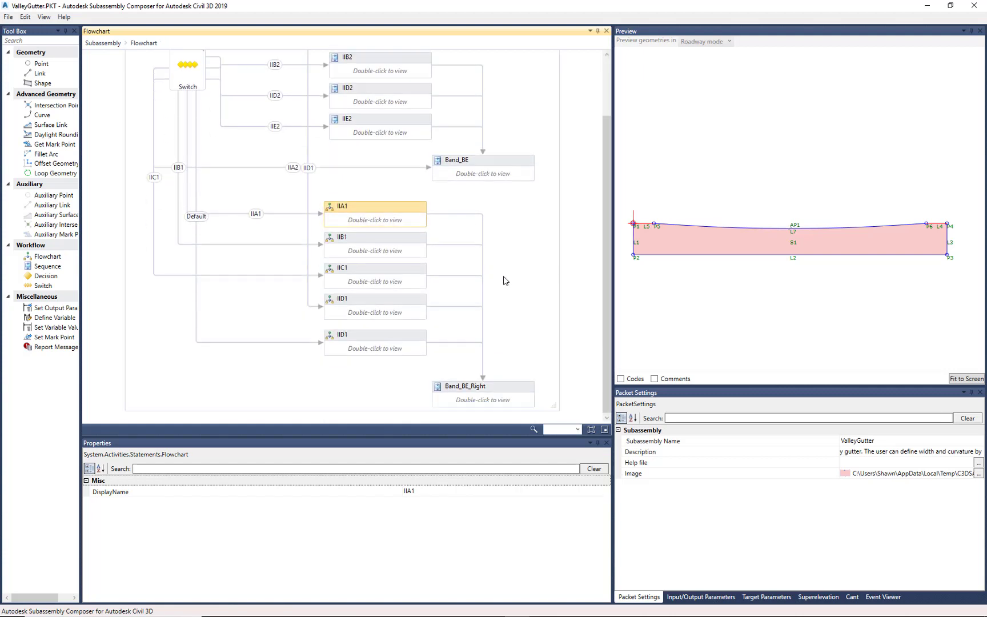
scroll(523, 299, up, 3)
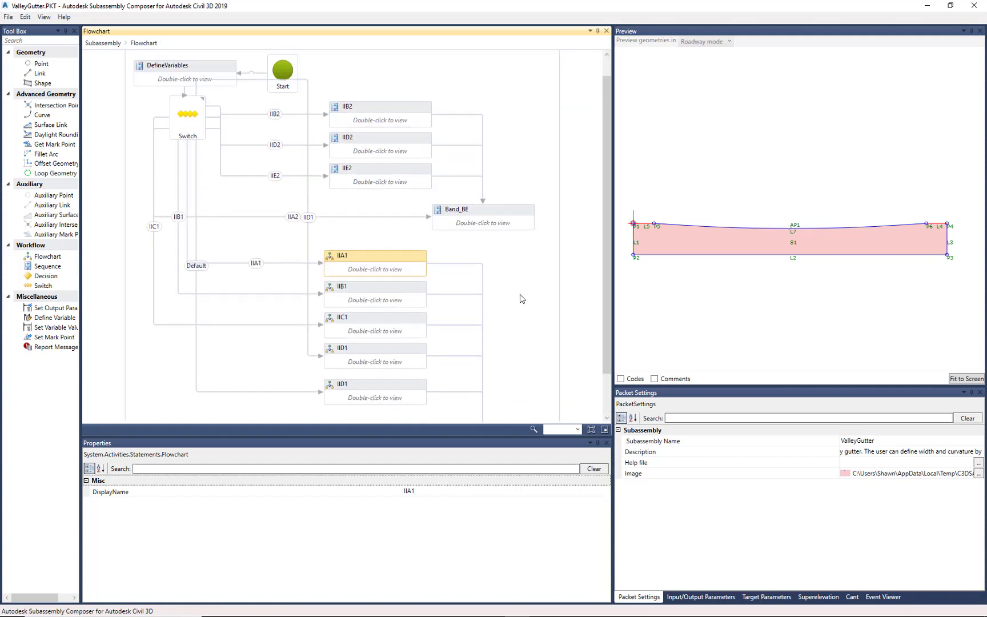